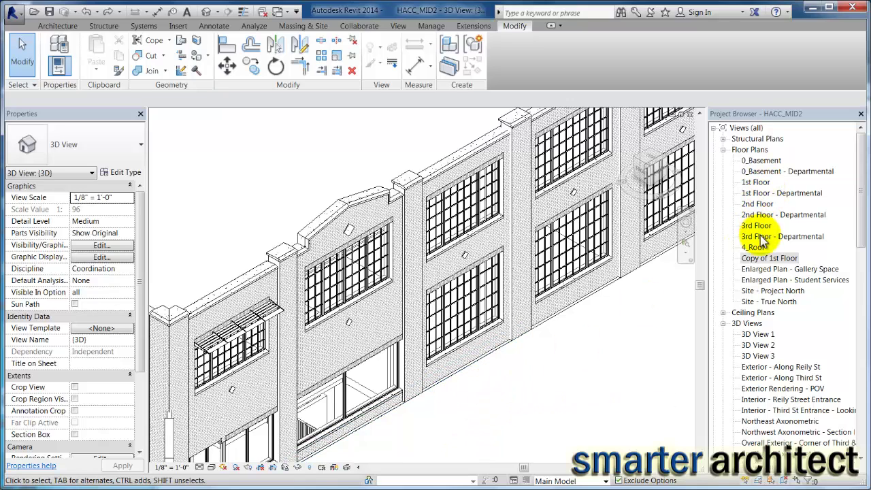
Step: Open the Copy of 1st Floor plan and zoom to the pilasters on grid line A
double_click(755, 259)
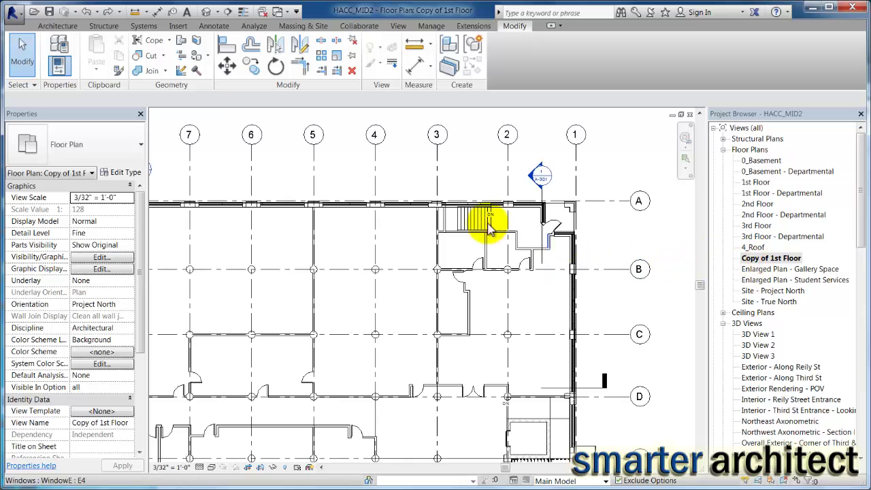
scroll(422, 195, up, 4)
scroll(530, 217, up, 1)
middle_drag(532, 216, 600, 212)
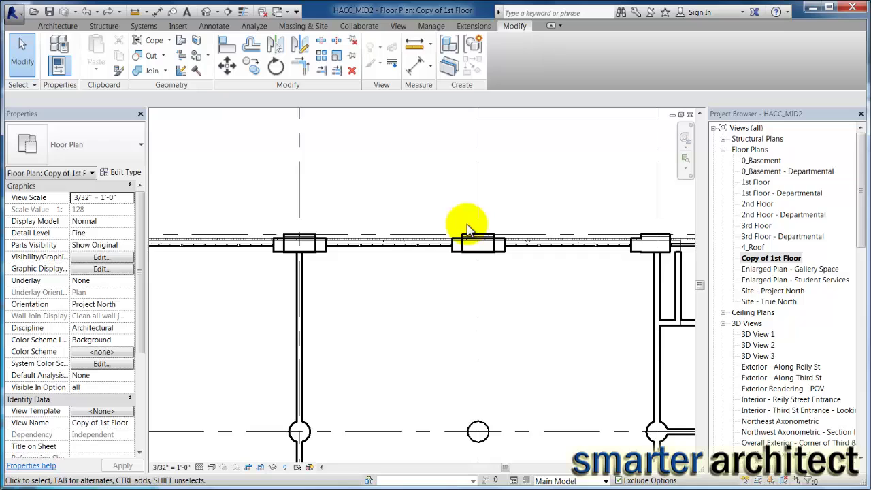
scroll(477, 238, up, 3)
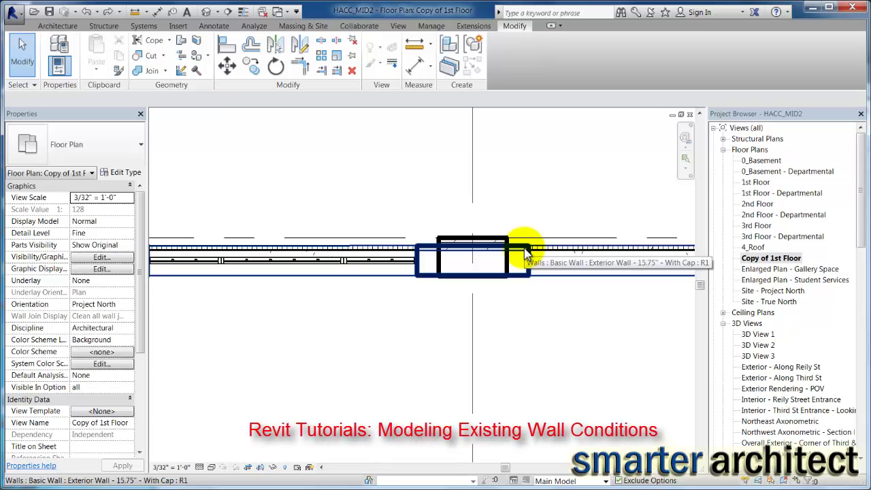
scroll(538, 228, down, 2)
mouse_move(558, 210)
middle_down()
mouse_move(508, 219)
mouse_move(524, 249)
middle_up()
scroll(515, 233, up, 1)
scroll(489, 249, up, 1)
scroll(507, 253, up, 1)
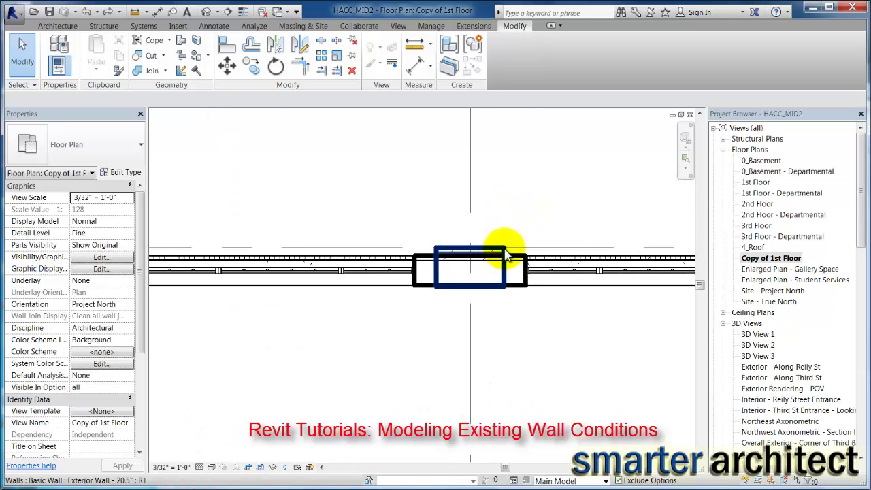
scroll(515, 207, down, 2)
scroll(501, 230, up, 1)
scroll(515, 249, up, 1)
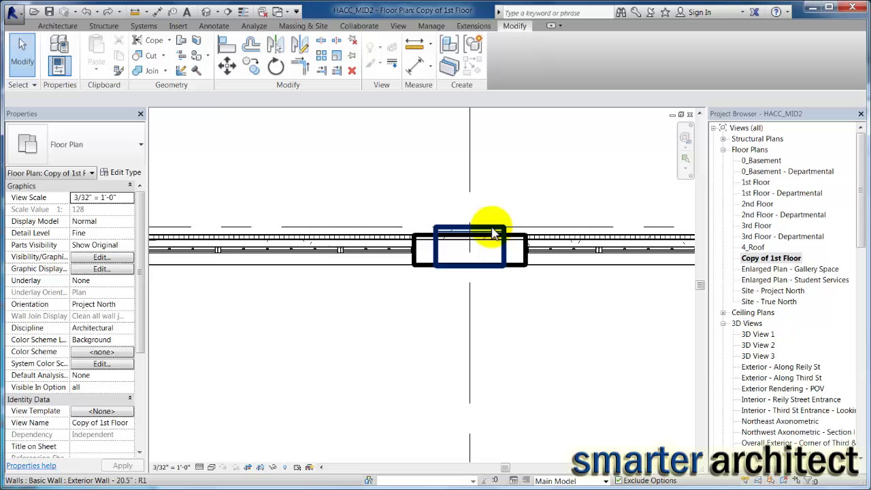
Step: Pan along the exterior wall to inspect each remaining pilaster and its grid bubbles
scroll(494, 233, down, 2)
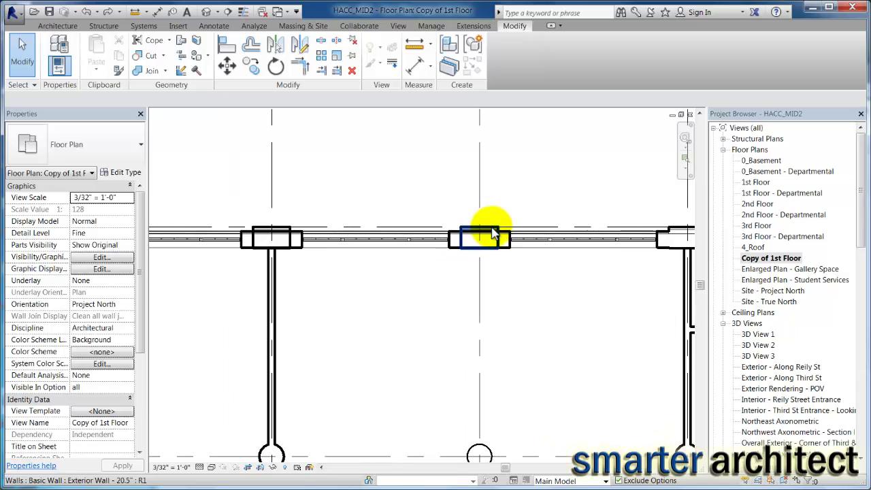
scroll(476, 234, down, 1)
scroll(486, 229, up, 1)
middle_drag(418, 204, 522, 221)
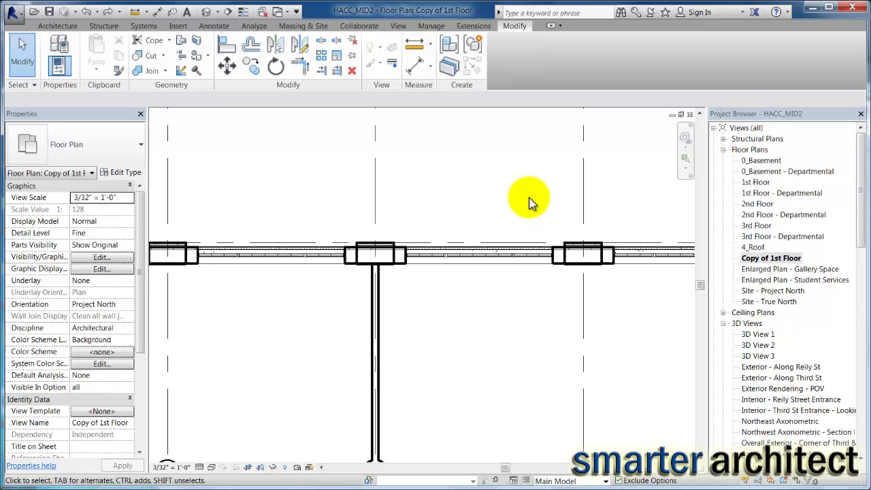
middle_drag(620, 230, 565, 217)
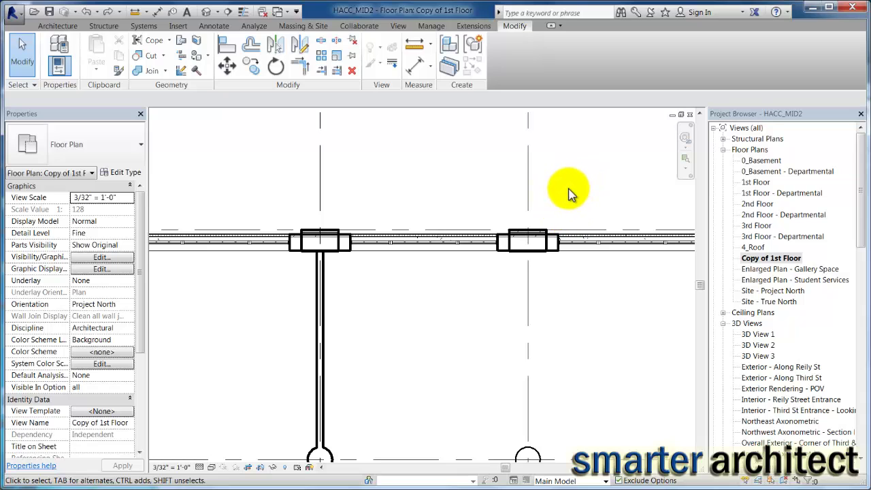
scroll(531, 234, up, 2)
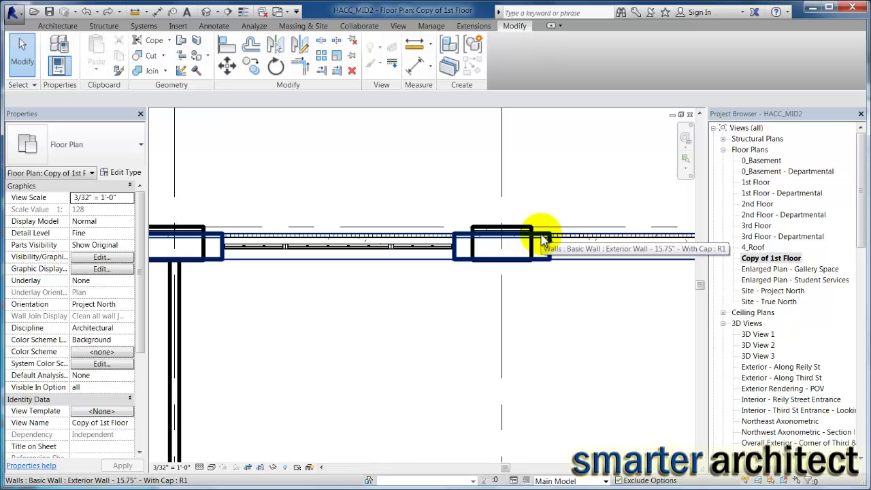
middle_drag(583, 170, 546, 175)
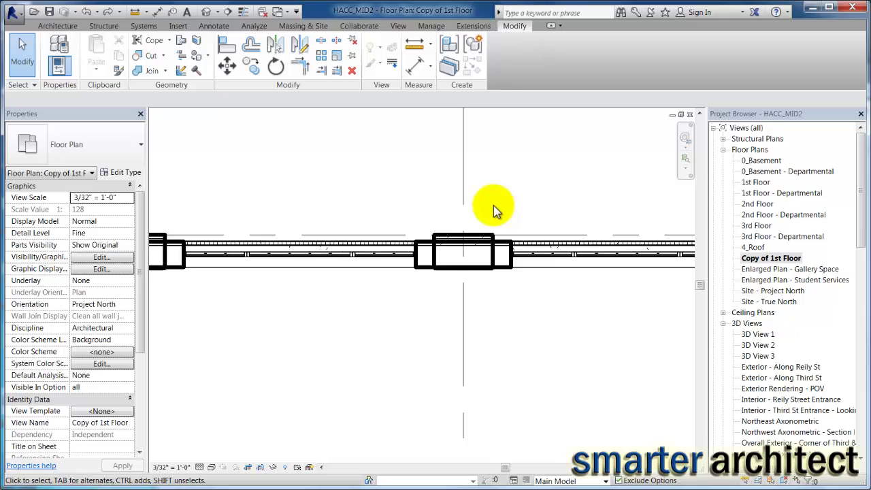
scroll(494, 205, up, 1)
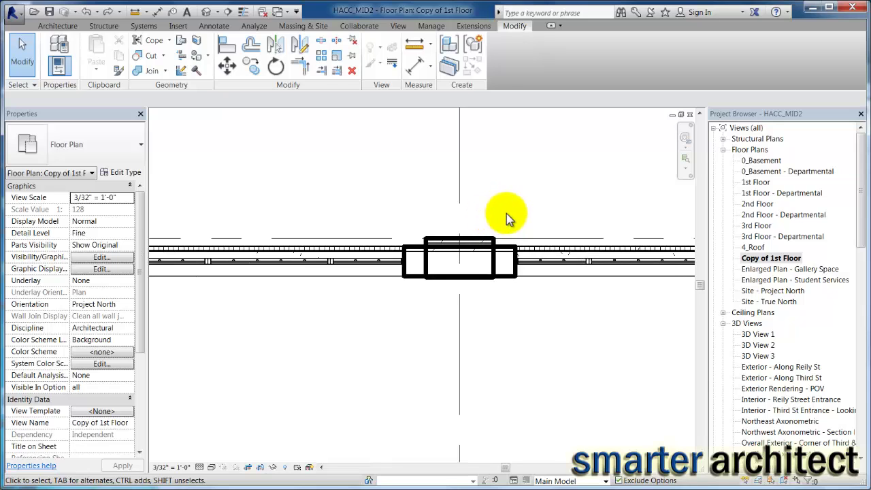
scroll(323, 209, down, 2)
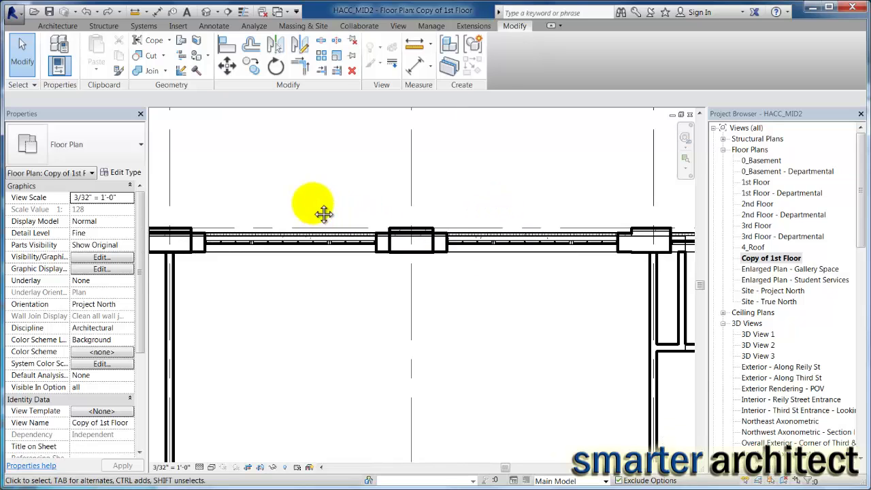
middle_drag(323, 210, 464, 220)
scroll(544, 216, down, 2)
mouse_move(558, 218)
middle_down()
mouse_move(402, 258)
mouse_move(442, 274)
middle_up()
scroll(460, 277, up, 1)
scroll(451, 273, up, 1)
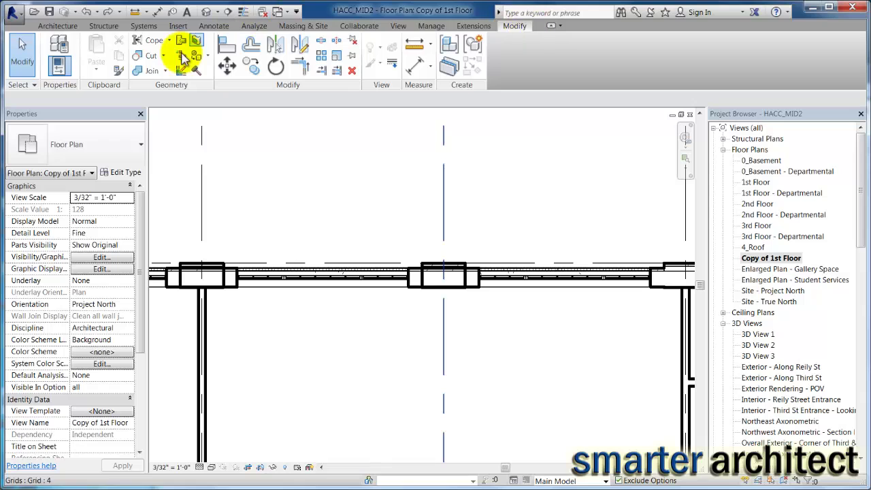
Step: Join the first pilaster's geometry with the exterior wall using Join Geometry
click(148, 72)
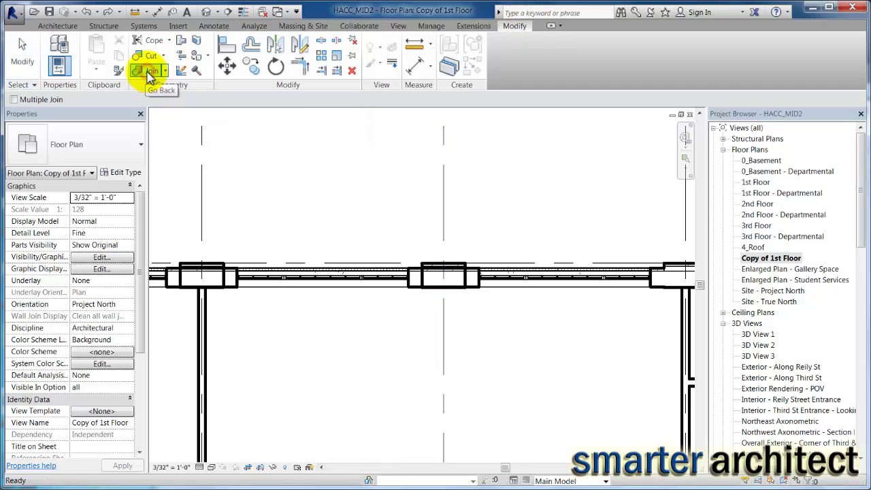
scroll(468, 272, up, 2)
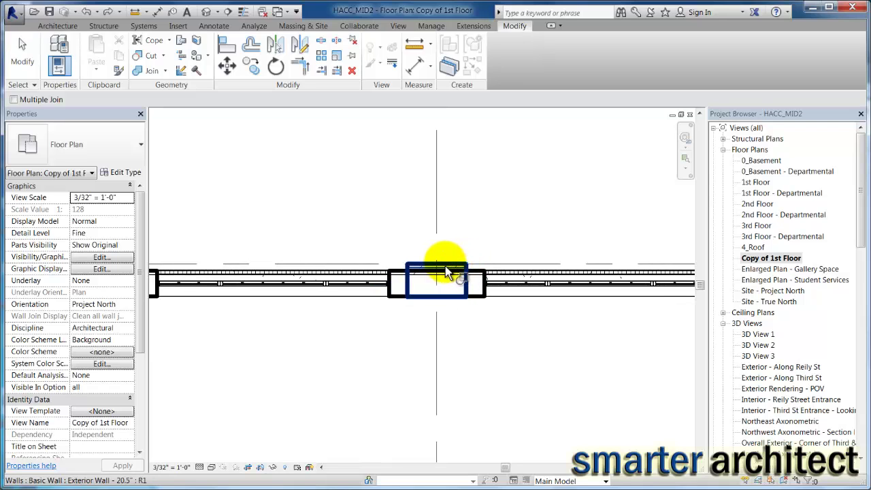
click(447, 271)
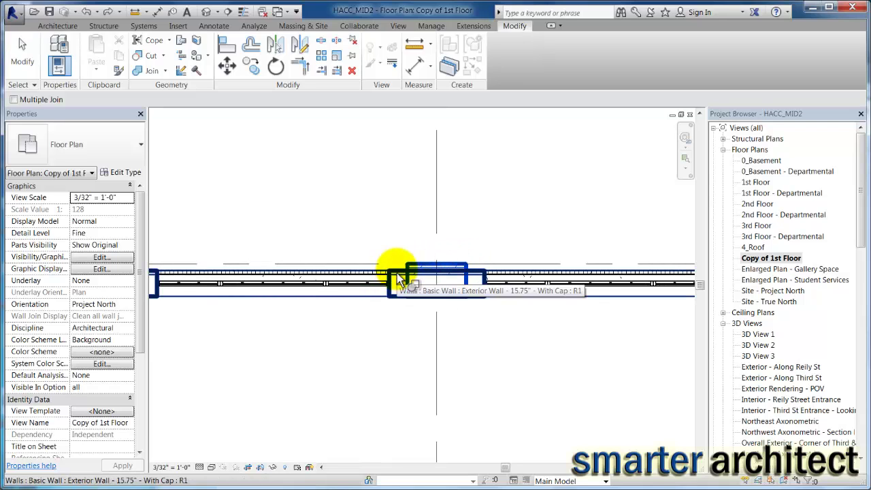
click(398, 279)
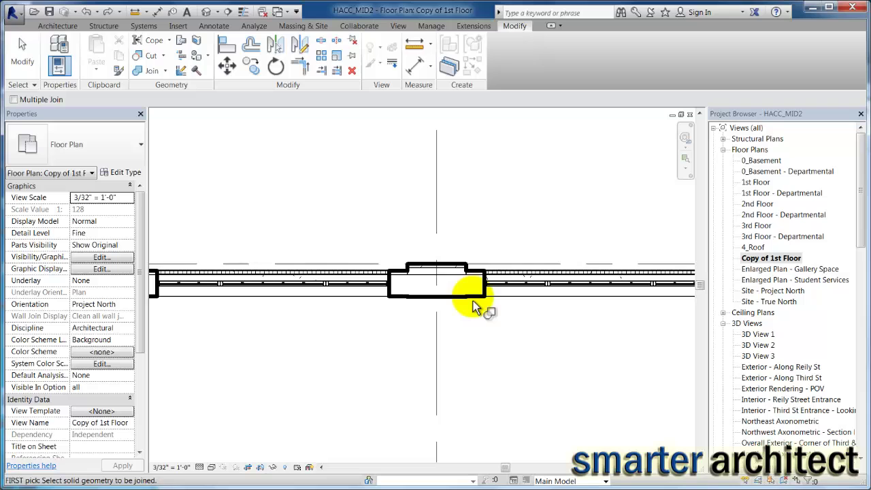
Step: Join the next pilaster with the exterior wall and check the joined wall
scroll(438, 283, down, 2)
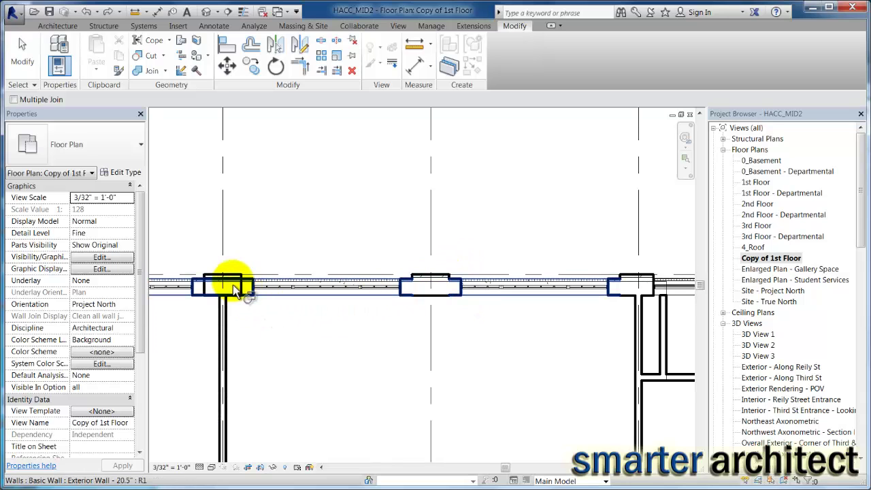
scroll(233, 286, up, 2)
mouse_move(224, 258)
middle_down()
mouse_move(472, 238)
mouse_move(467, 247)
middle_up()
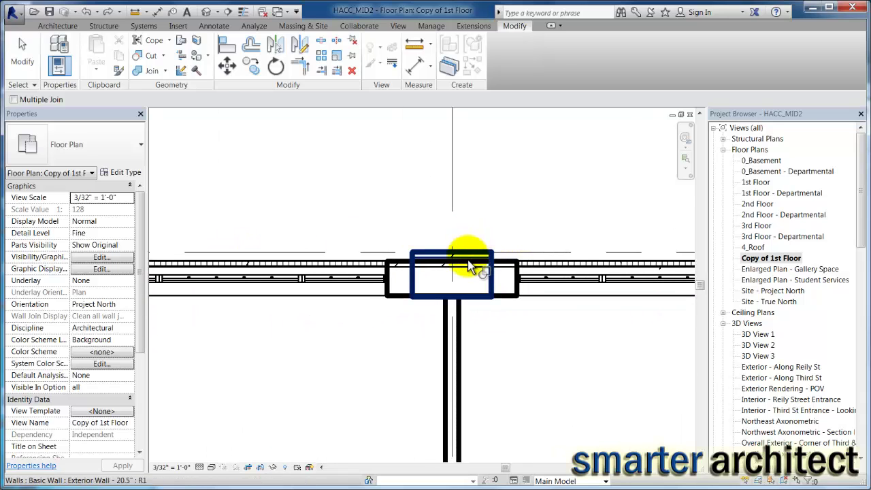
click(504, 263)
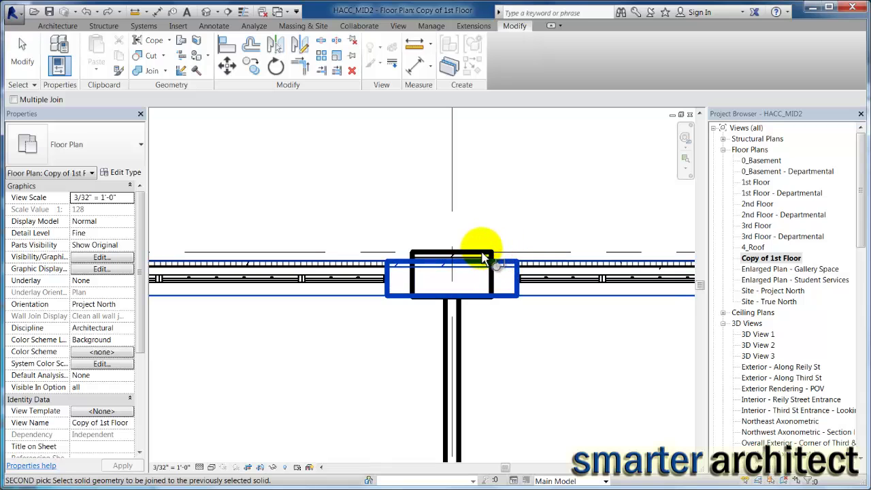
click(477, 253)
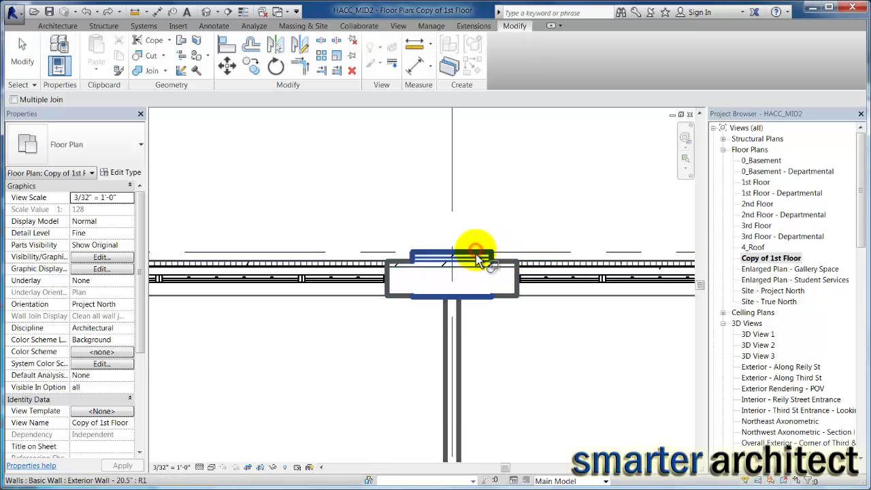
scroll(490, 223, down, 1)
scroll(512, 228, down, 2)
scroll(457, 218, down, 2)
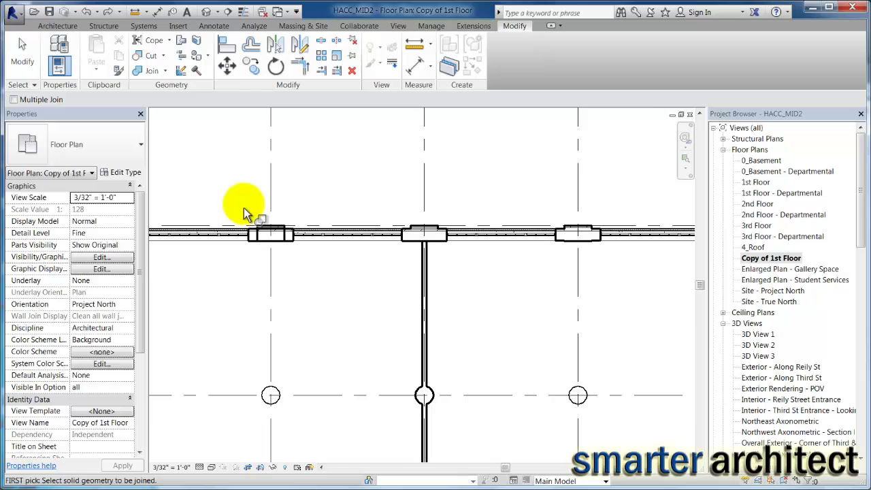
scroll(243, 210, down, 1)
scroll(400, 217, up, 2)
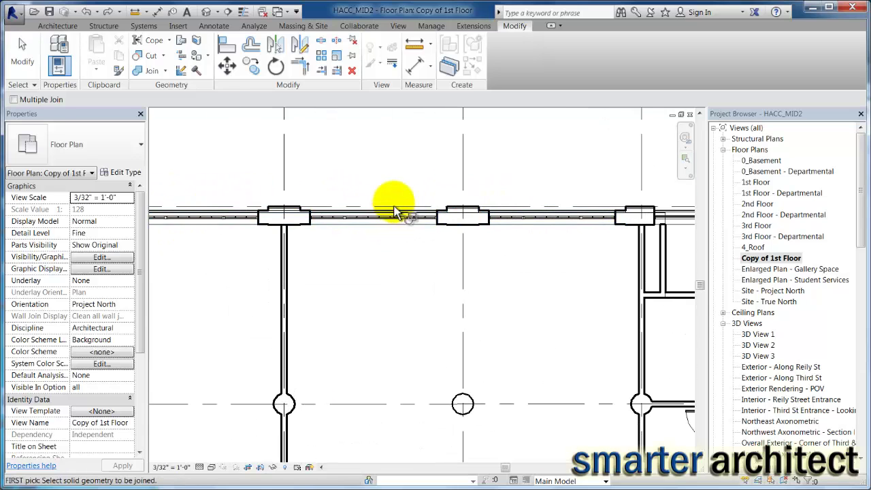
mouse_move(413, 200)
middle_down()
mouse_move(428, 239)
mouse_move(535, 243)
middle_up()
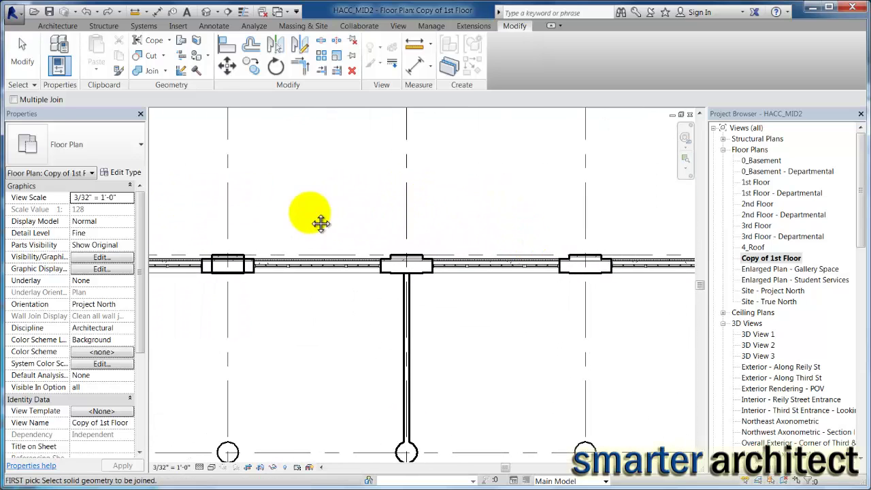
mouse_move(320, 220)
middle_down()
mouse_move(443, 210)
mouse_move(362, 216)
middle_up()
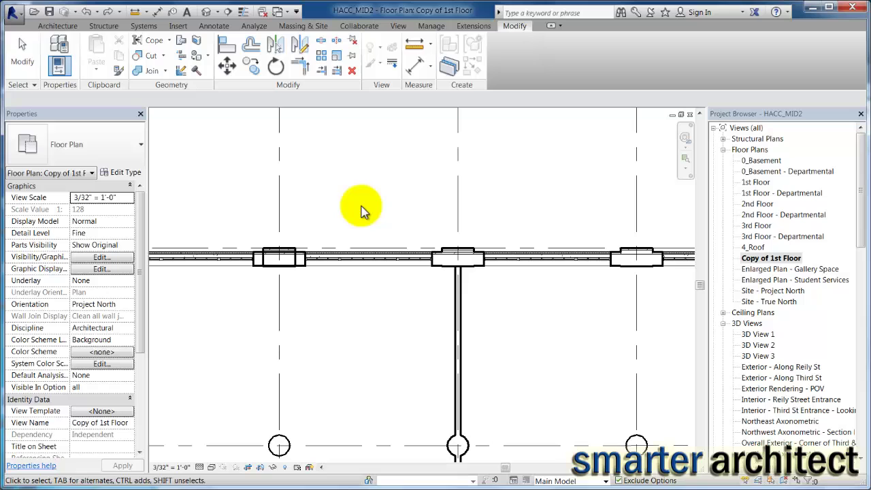
key(Escape)
key(Escape)
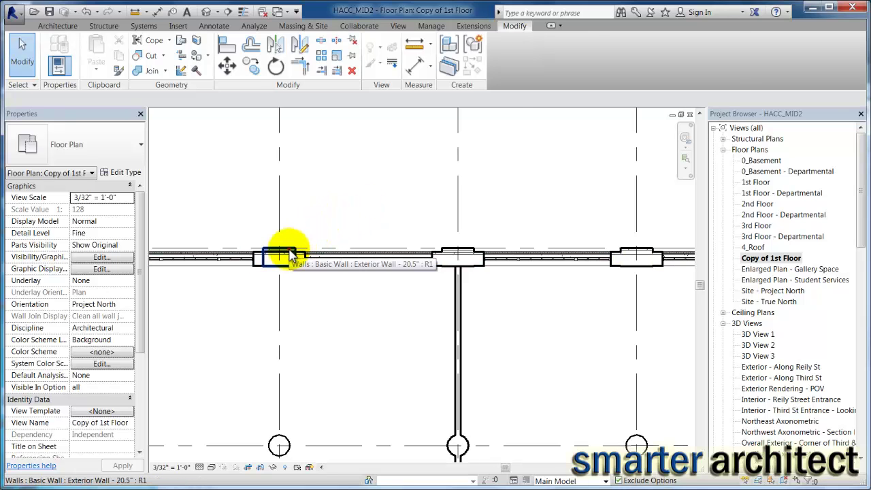
double_click(289, 257)
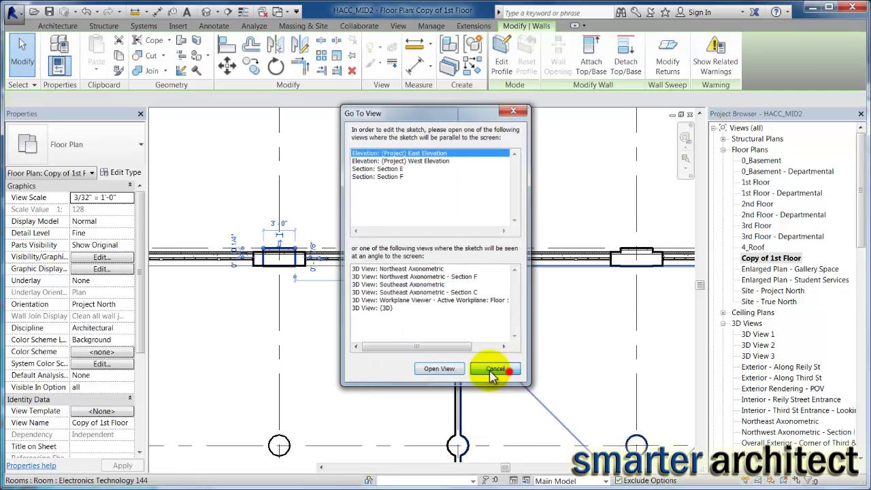
click(495, 369)
click(301, 276)
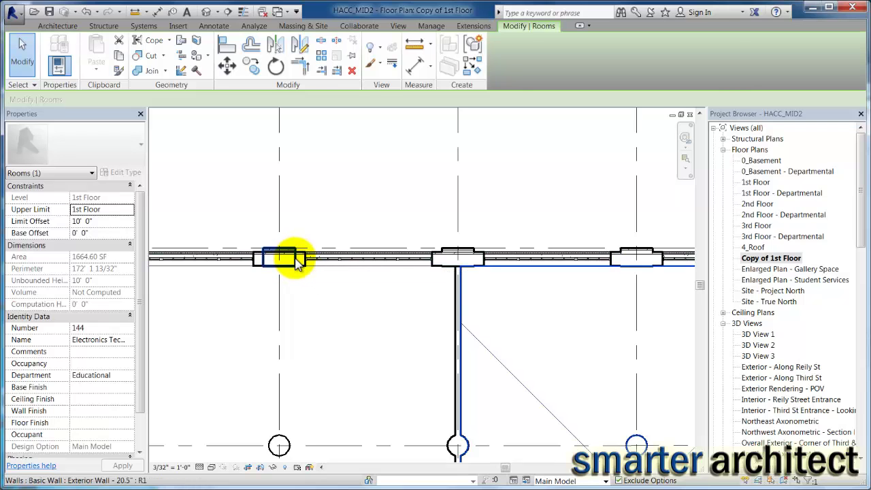
click(298, 261)
key(Escape)
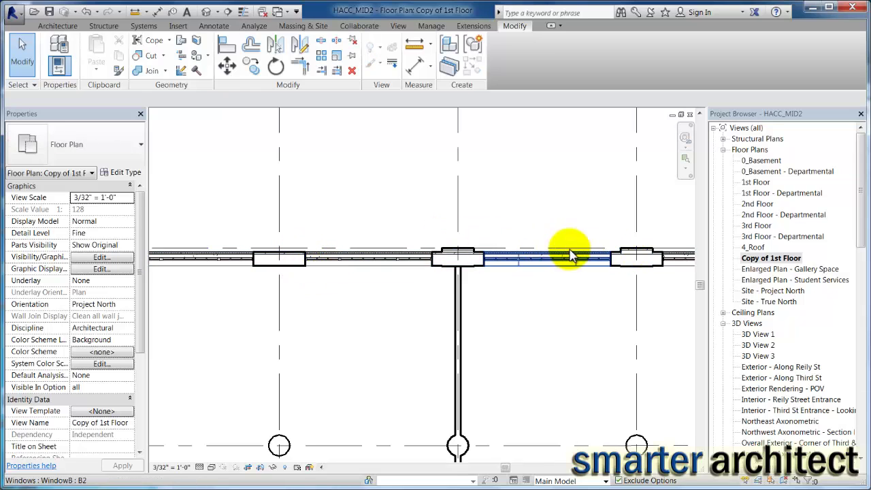
scroll(501, 292, down, 2)
mouse_move(502, 292)
middle_down()
mouse_move(457, 282)
mouse_move(449, 297)
middle_up()
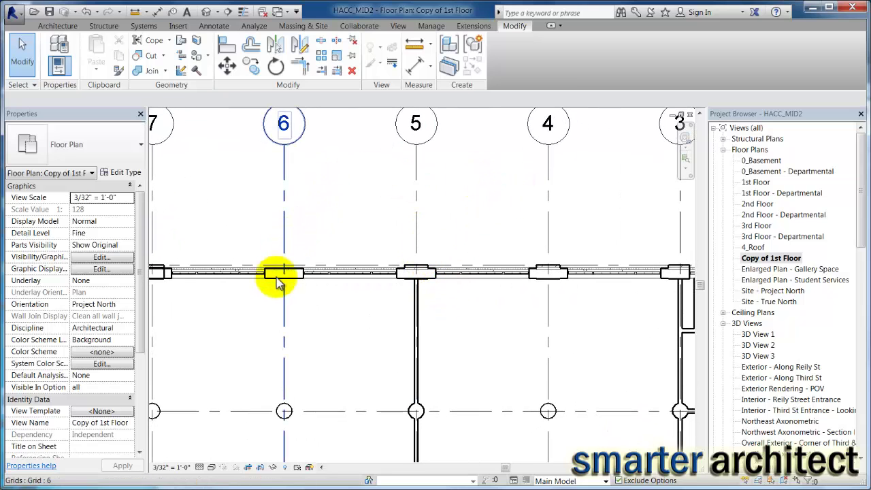
scroll(277, 284, up, 2)
middle_drag(285, 288, 295, 305)
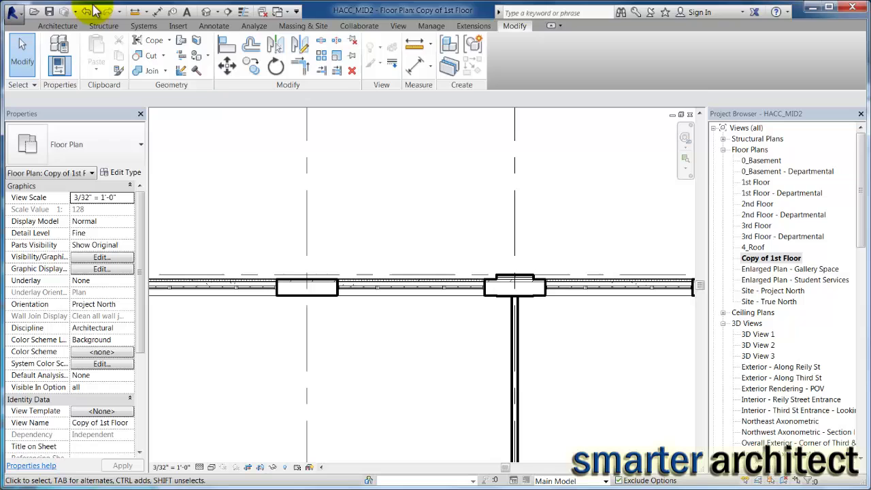
Step: Start an architectural column with the Rectangular Column 24" x 24" type
click(61, 28)
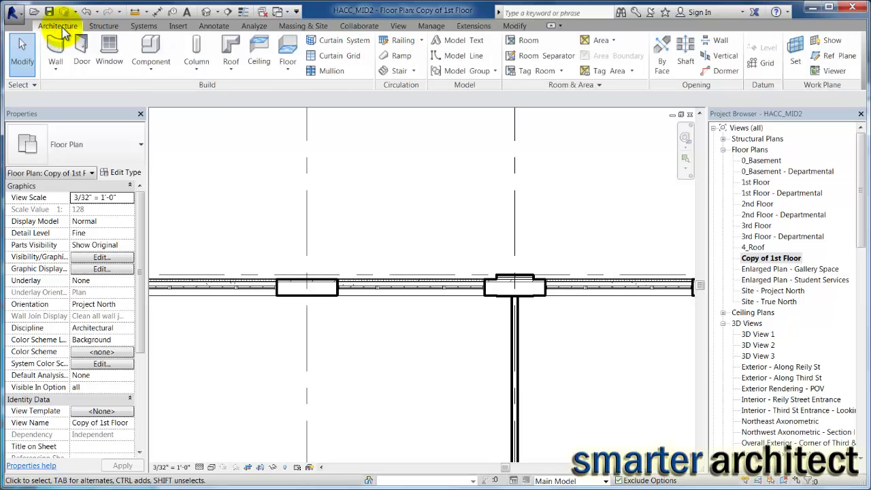
click(204, 72)
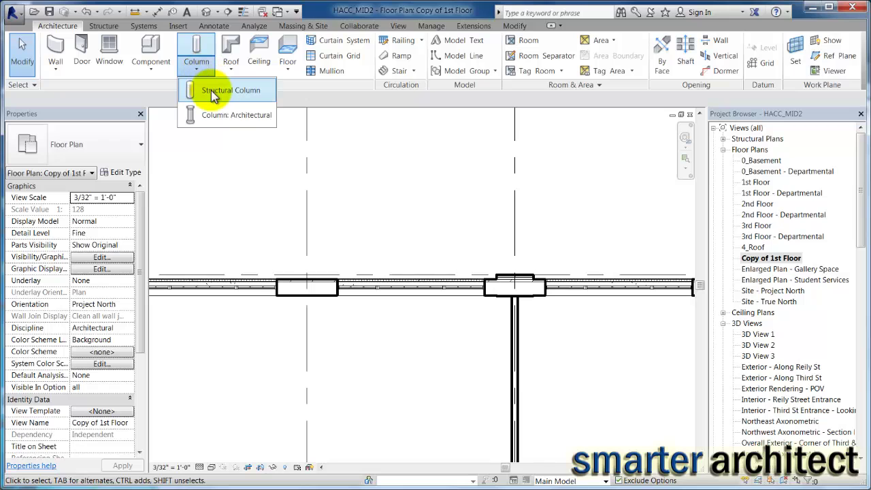
click(257, 118)
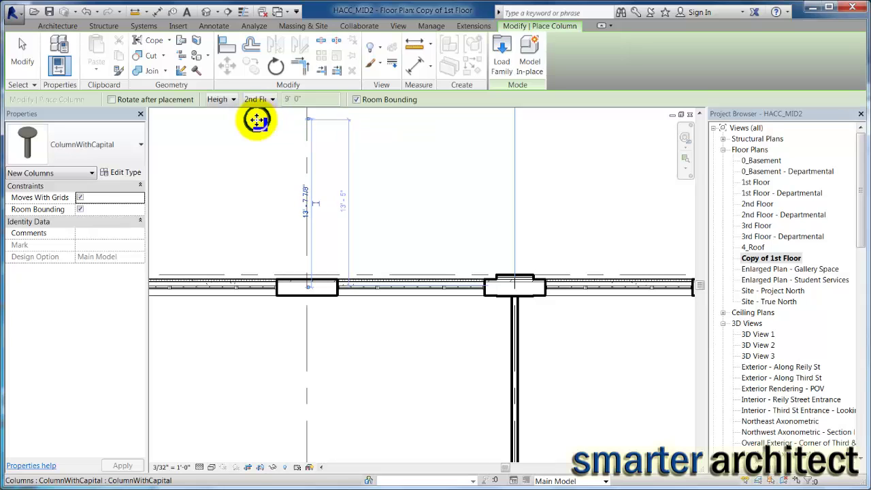
click(129, 149)
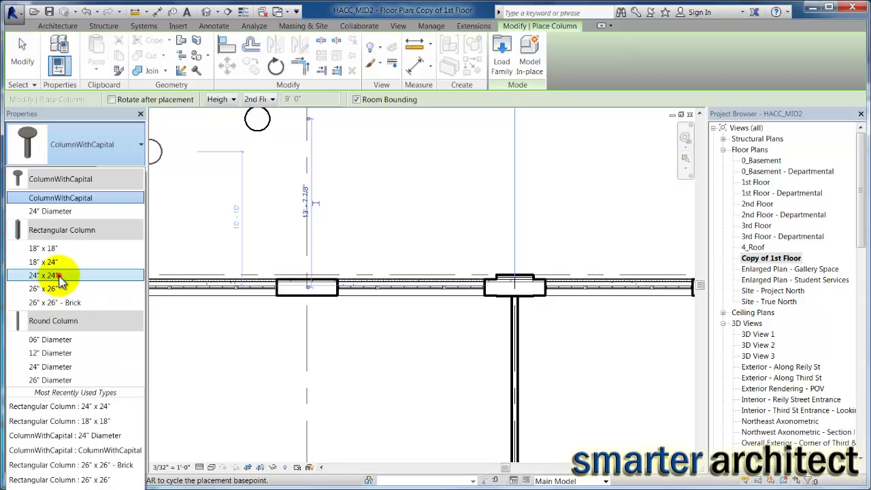
key(Escape)
key(Escape)
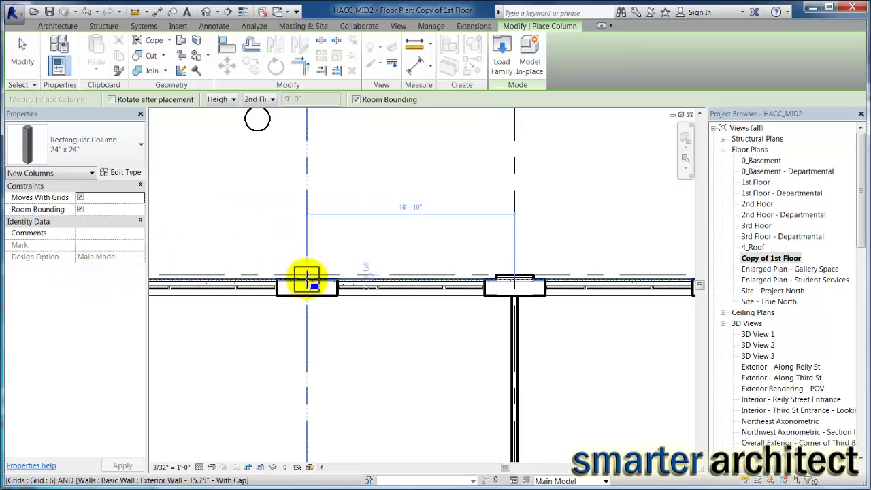
Step: Place the 24" x 24" column in the pilaster at grid 6
scroll(307, 279, up, 2)
scroll(311, 280, up, 1)
scroll(302, 286, down, 2)
scroll(301, 289, up, 1)
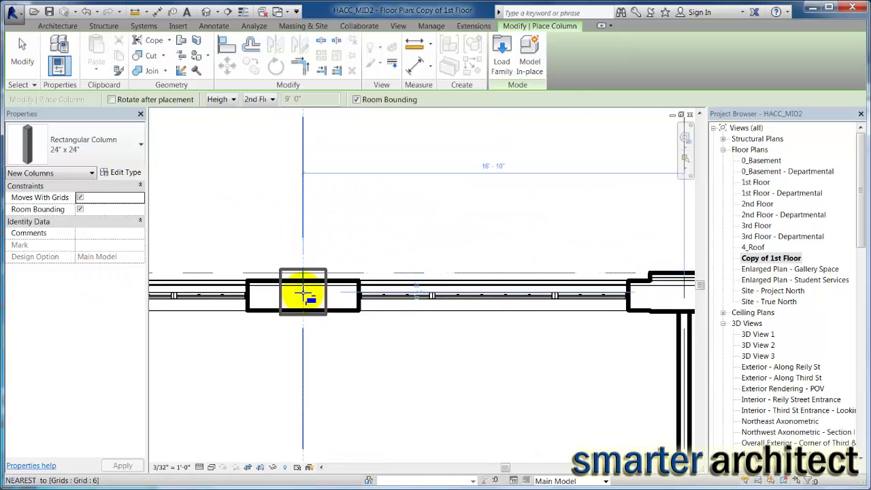
scroll(302, 290, up, 1)
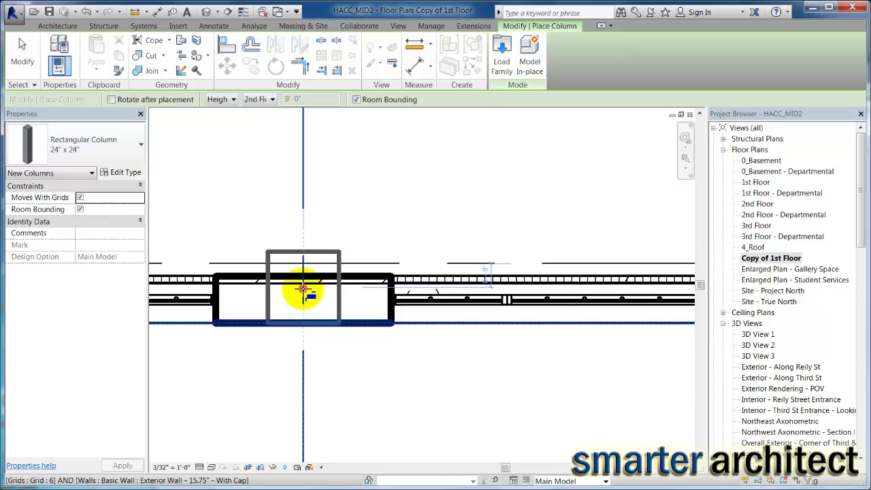
click(303, 289)
scroll(408, 206, down, 2)
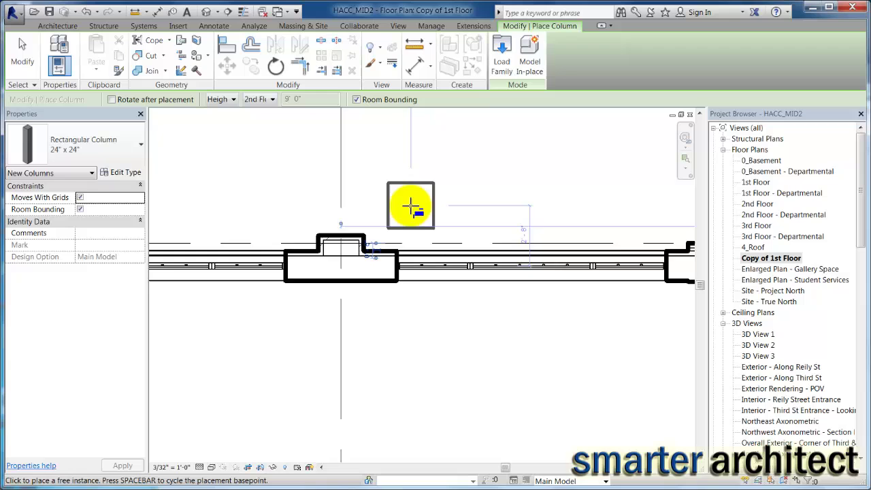
scroll(367, 231, up, 2)
key(Escape)
key(Escape)
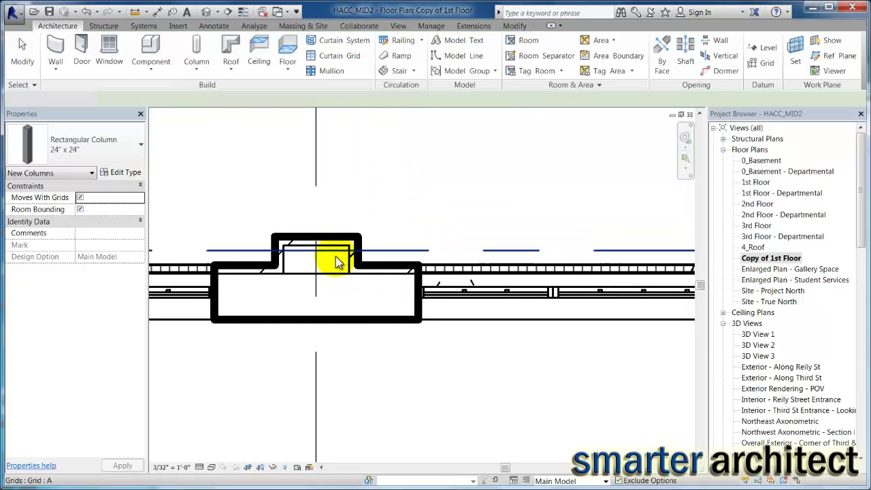
key(Escape)
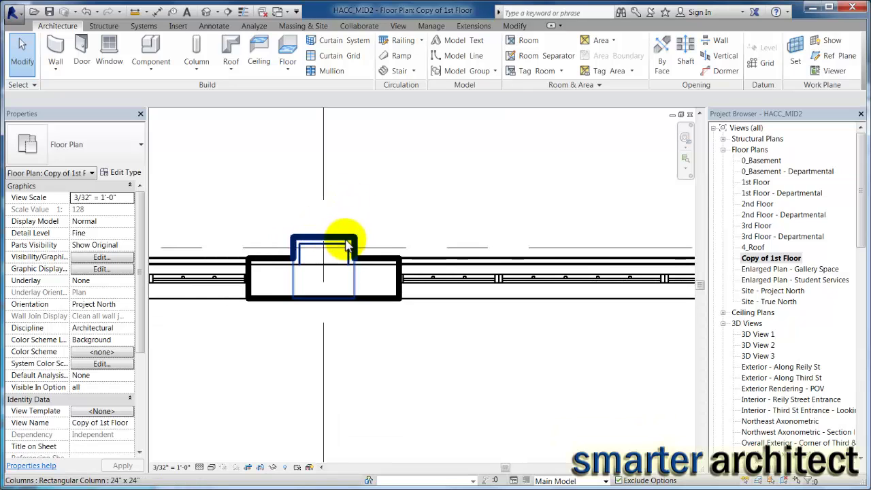
scroll(359, 236, down, 2)
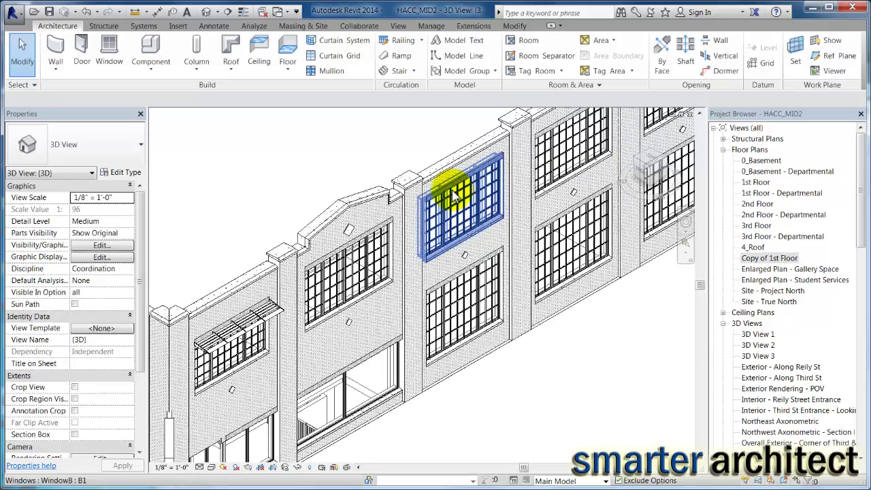
Step: Orbit and zoom the 3D view onto the lower facade beside the capped column
middle_drag(500, 294, 443, 331)
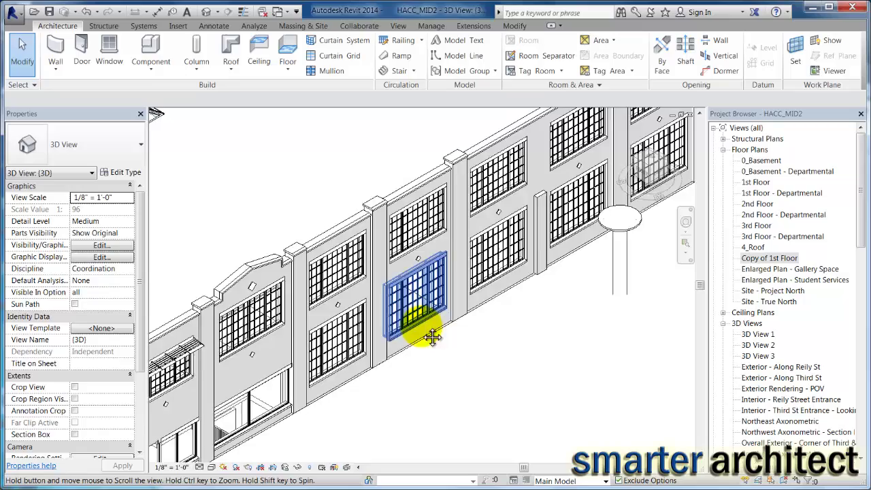
mouse_move(433, 336)
middle_down()
mouse_move(398, 349)
mouse_move(501, 296)
middle_up()
scroll(501, 295, up, 2)
middle_drag(515, 340, 389, 334)
scroll(368, 358, up, 2)
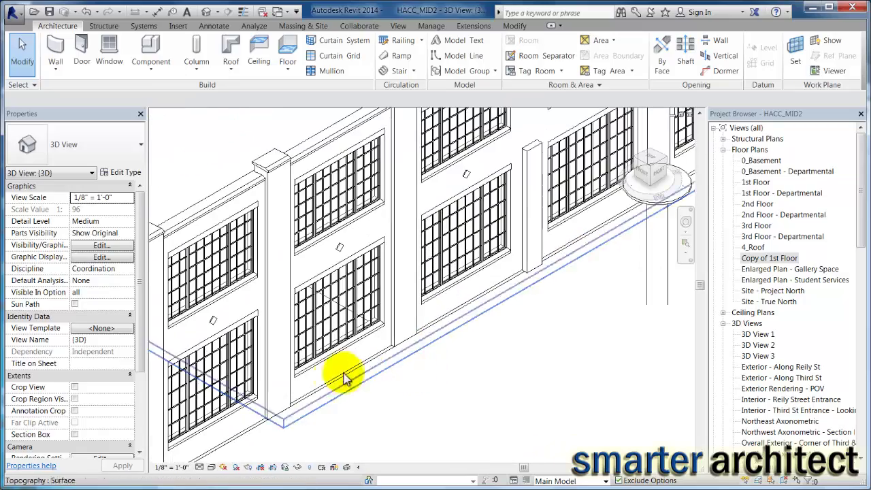
scroll(344, 379, down, 2)
mouse_move(263, 408)
shift+middle_down()
mouse_move(310, 409)
mouse_move(371, 391)
shift+middle_up()
scroll(311, 408, up, 2)
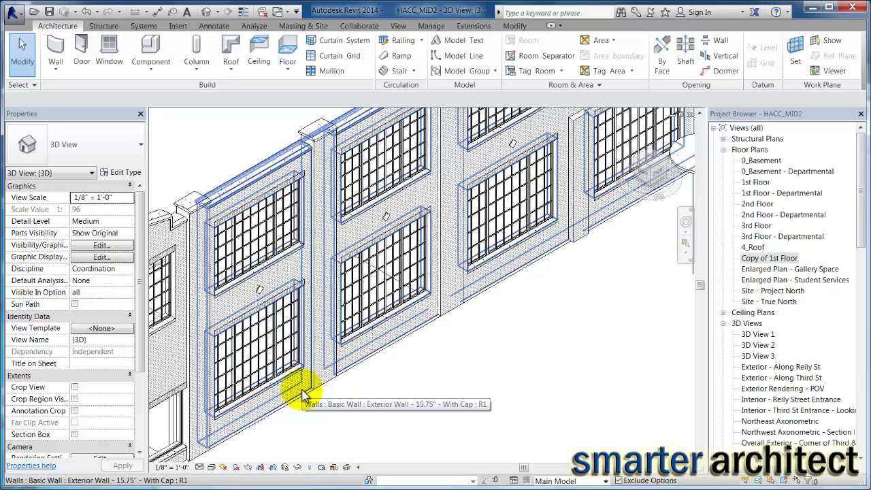
scroll(304, 394, up, 2)
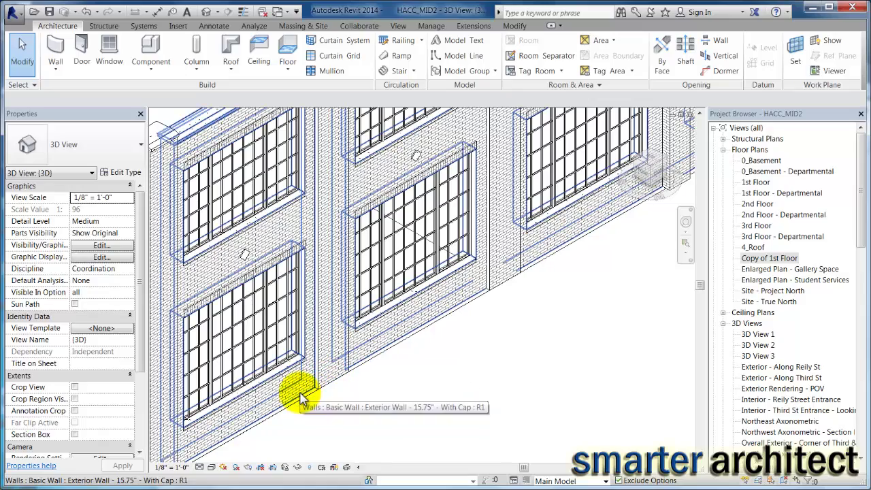
Step: Delete the round ColumnWithCapital column standing in front of the exterior wall
scroll(443, 331, down, 2)
scroll(395, 365, down, 1)
scroll(377, 365, down, 1)
scroll(378, 365, down, 1)
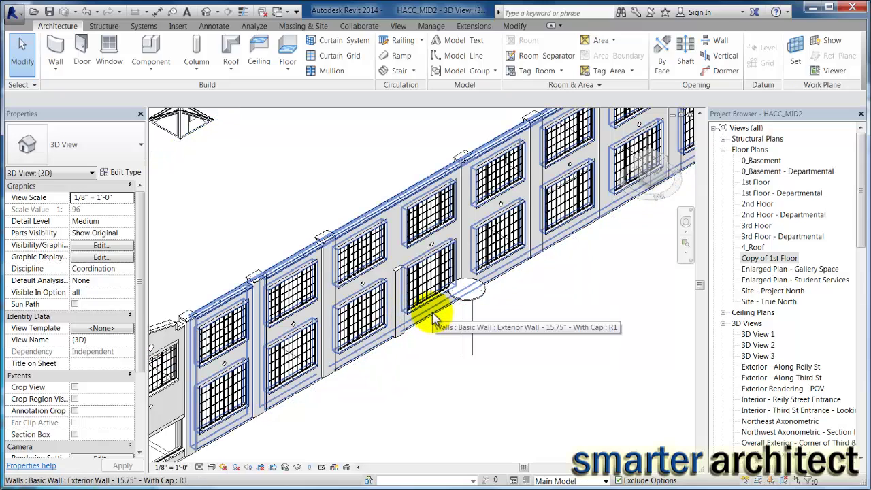
scroll(449, 316, up, 2)
scroll(467, 320, up, 1)
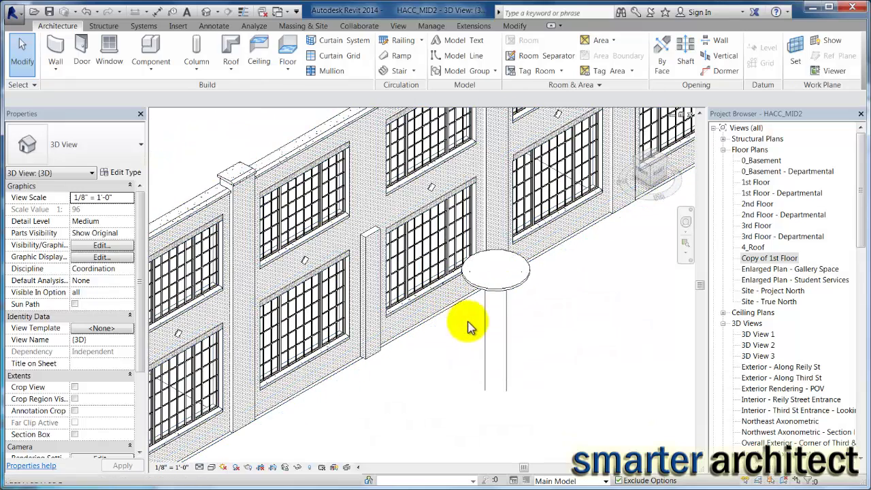
click(486, 339)
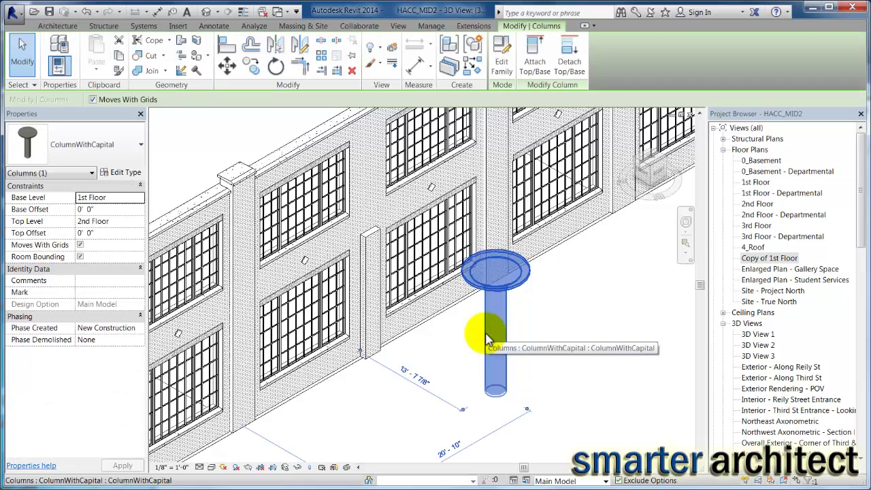
key(Delete)
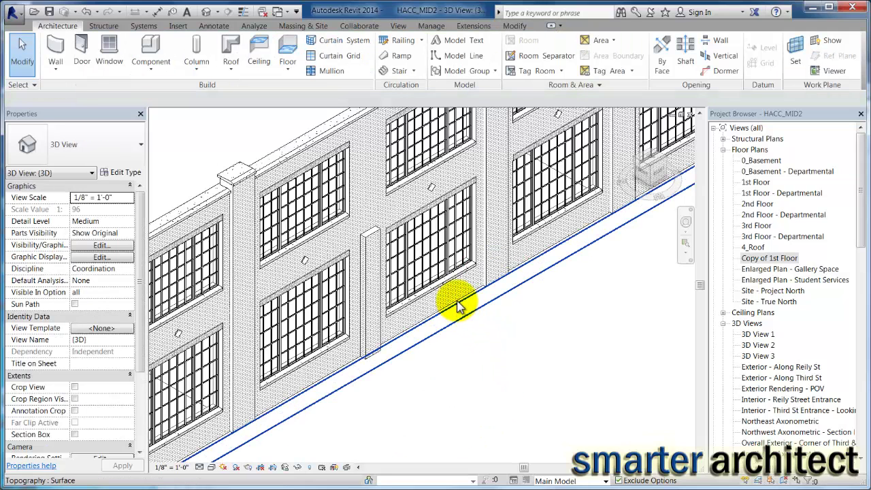
Step: Give the 24" x 24" column Top Level 3rd Floor with a 2' 6" top offset
key(Tab)
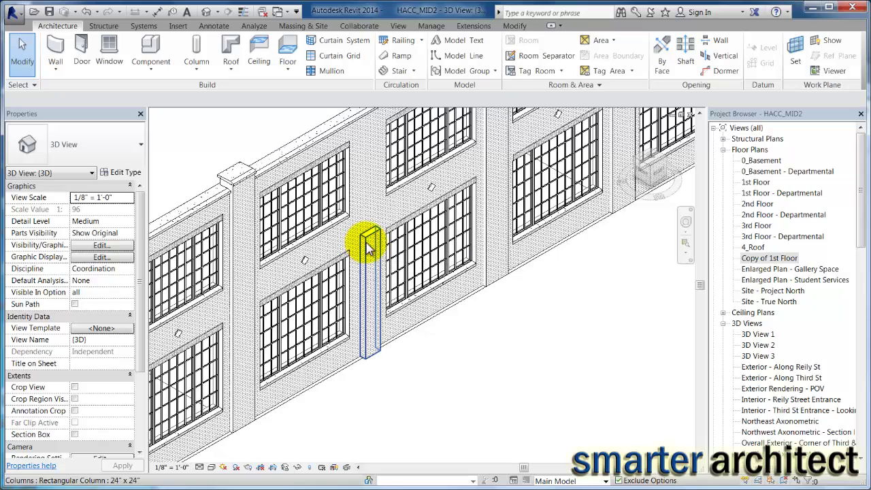
scroll(368, 249, down, 2)
click(367, 248)
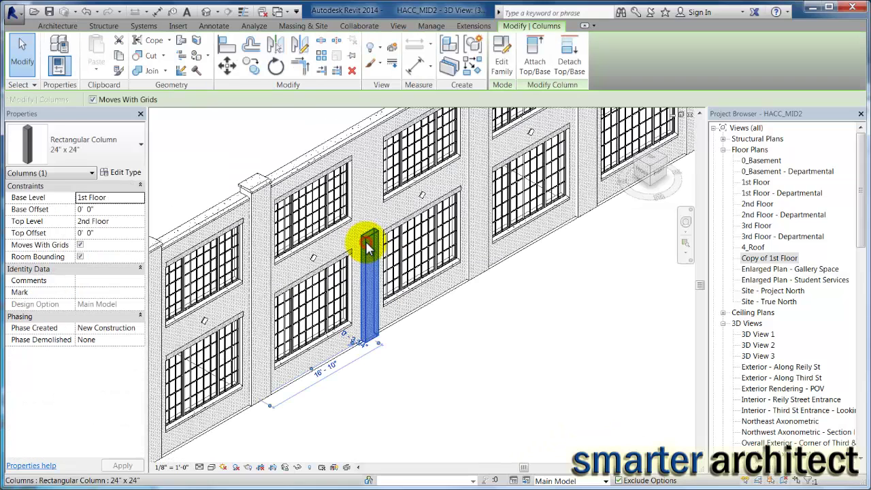
click(255, 225)
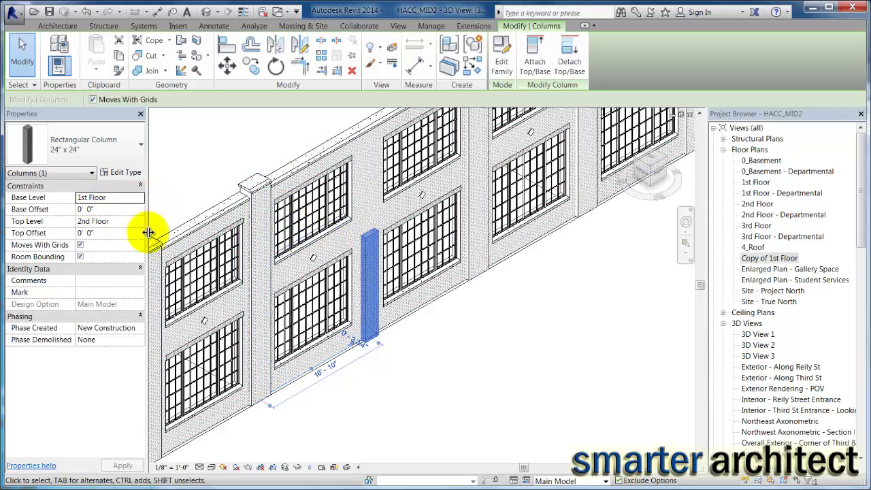
click(139, 225)
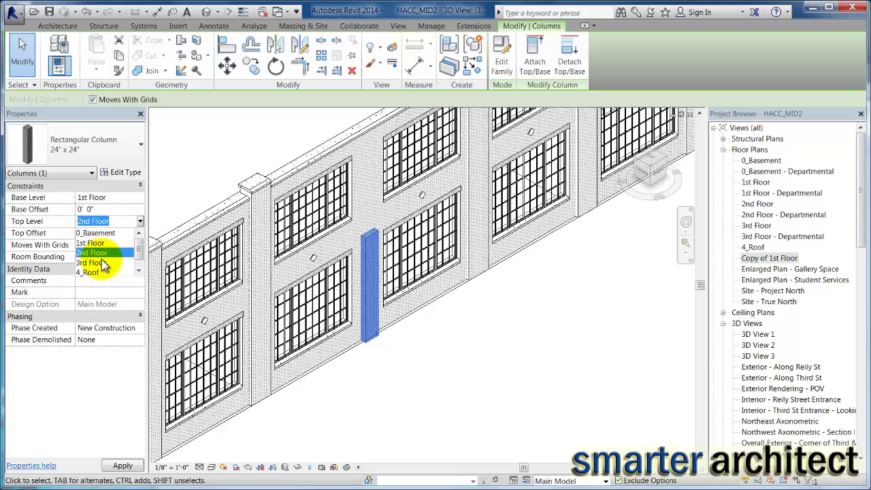
click(92, 263)
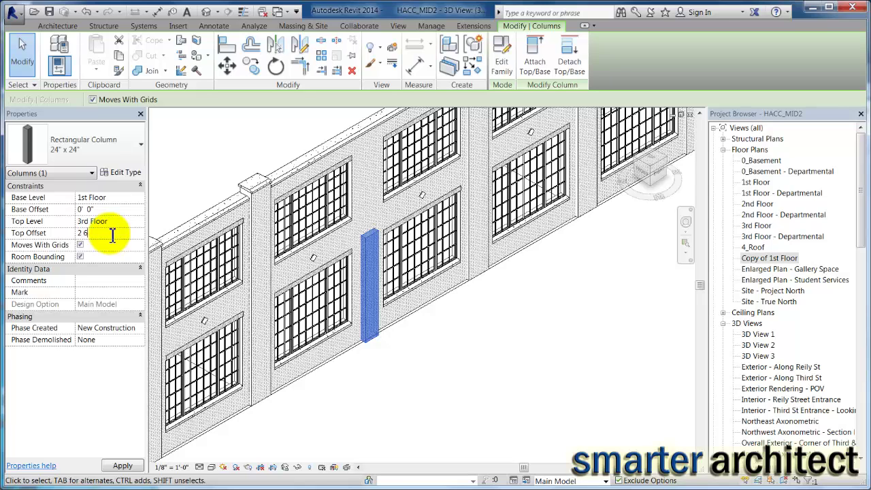
click(425, 378)
scroll(367, 130, up, 2)
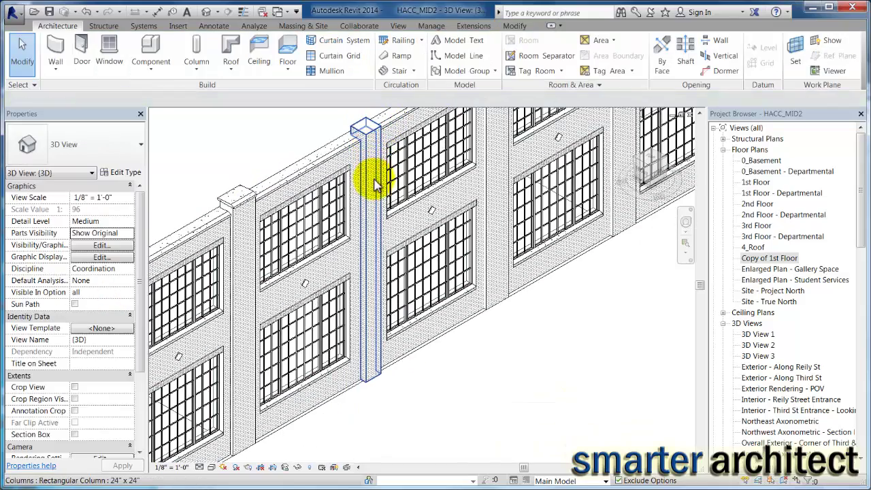
middle_drag(370, 184, 341, 250)
scroll(327, 225, down, 3)
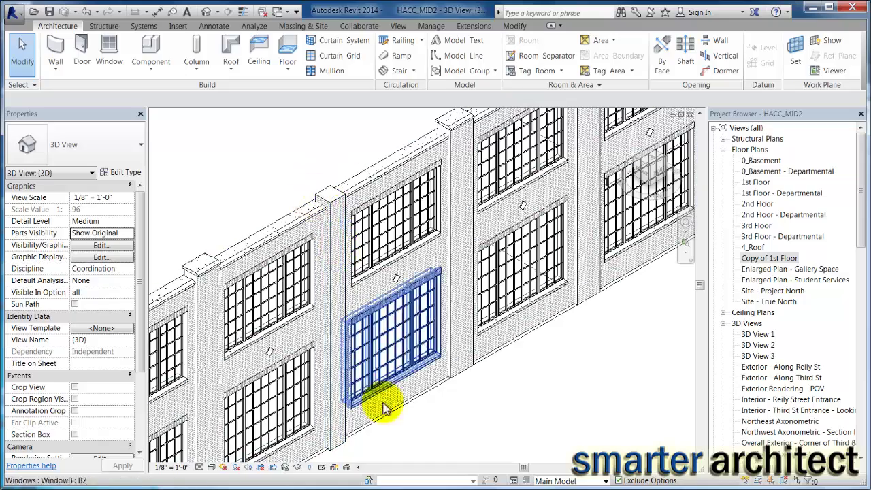
scroll(411, 406, up, 2)
scroll(381, 221, up, 2)
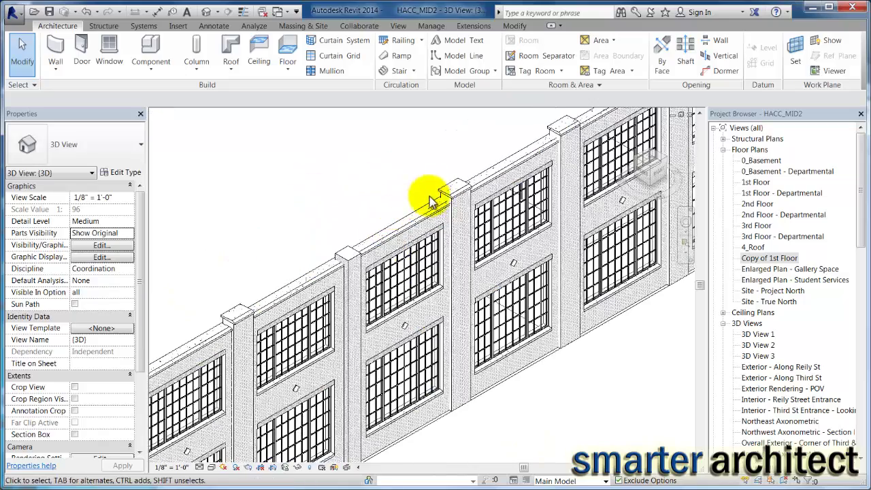
middle_drag(399, 287, 364, 253)
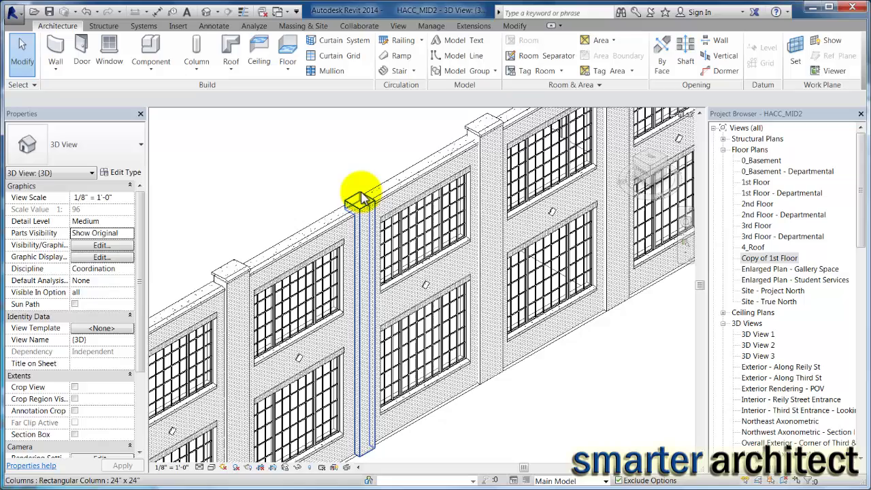
scroll(357, 204, up, 2)
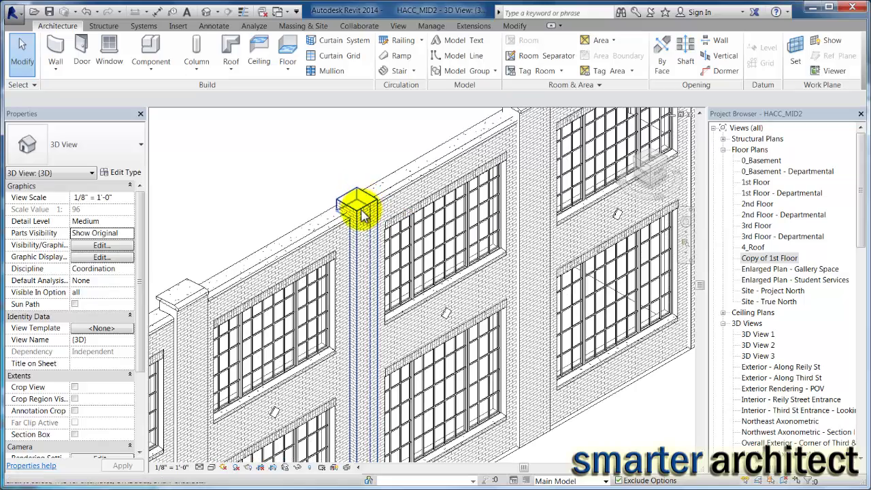
middle_drag(356, 243, 372, 211)
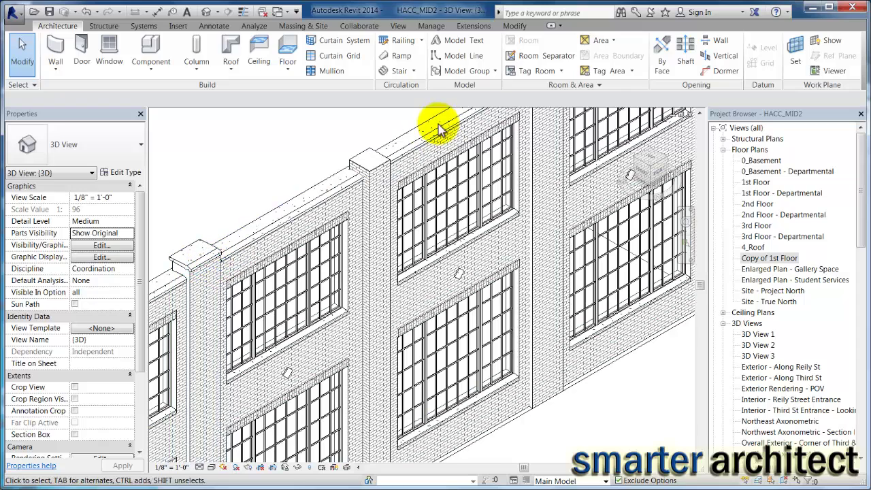
click(373, 154)
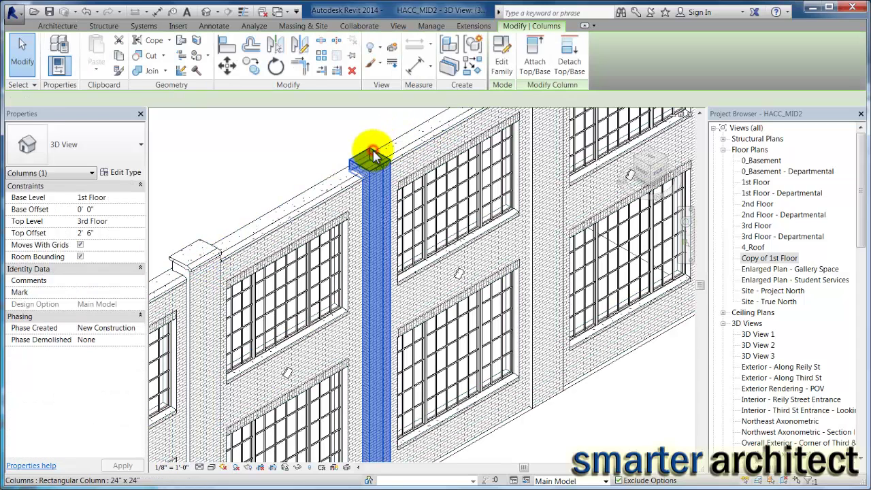
click(121, 173)
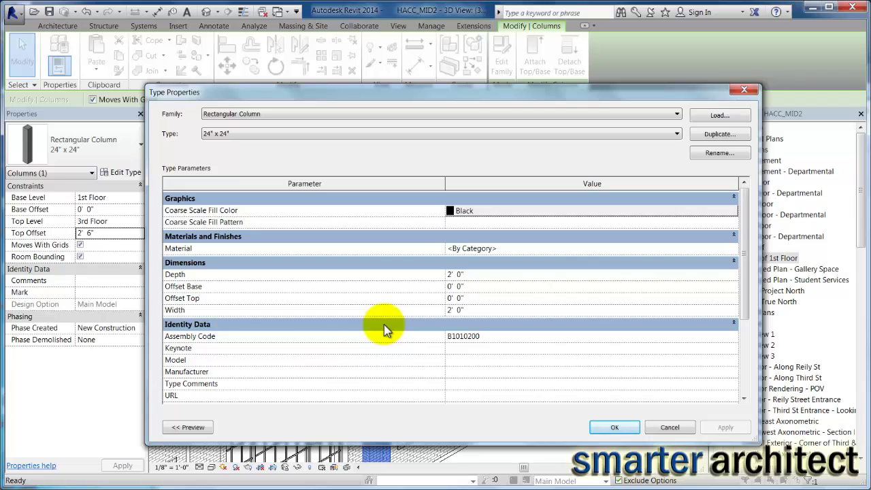
click(670, 427)
mouse_move(589, 395)
middle_down()
mouse_move(571, 357)
mouse_move(554, 360)
middle_up()
scroll(525, 388, down, 2)
scroll(496, 374, down, 1)
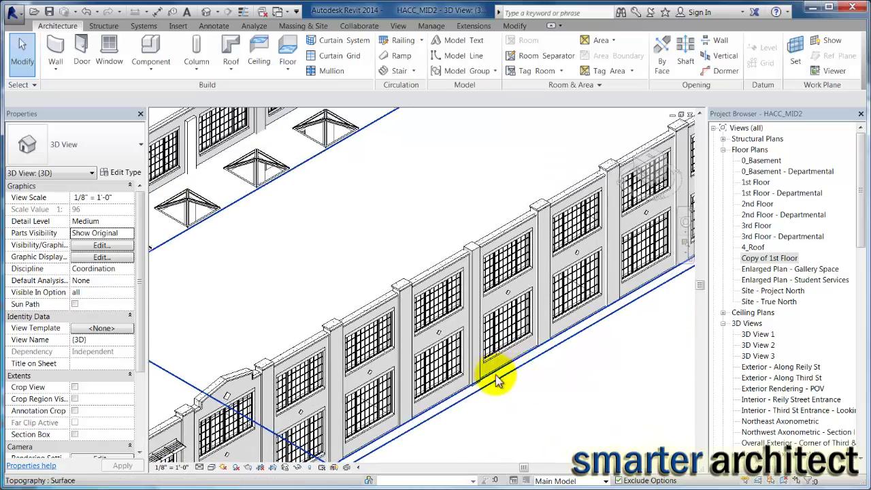
scroll(661, 194, down, 3)
scroll(641, 204, down, 1)
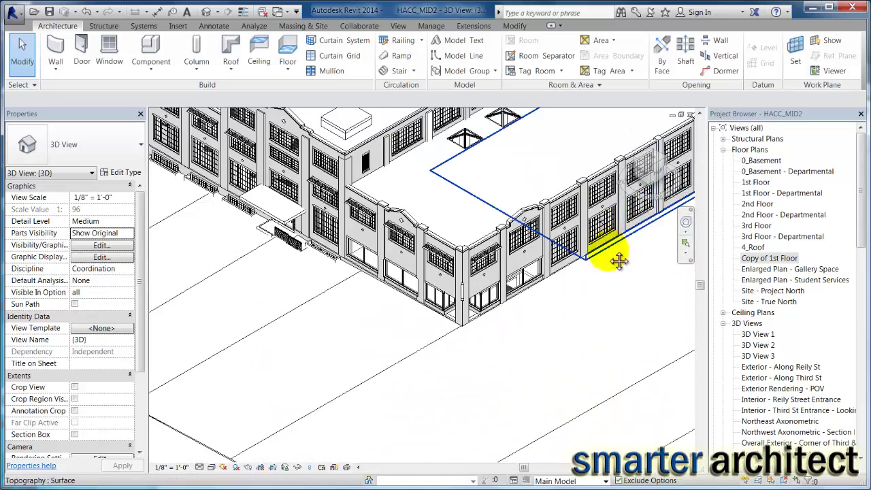
middle_drag(618, 252, 450, 326)
scroll(477, 263, up, 3)
scroll(496, 272, up, 2)
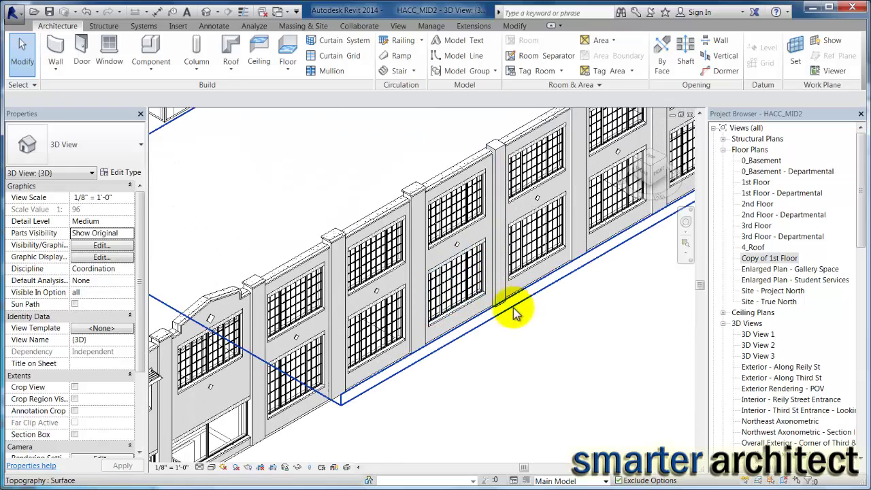
scroll(503, 147, up, 2)
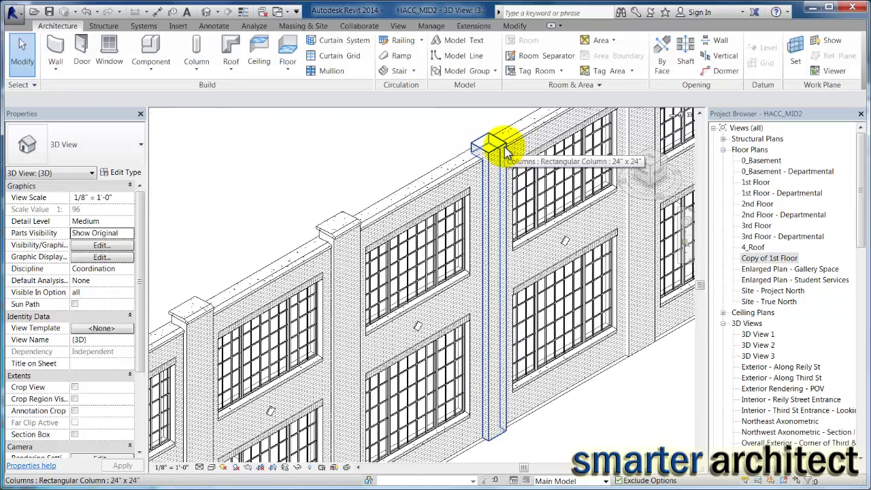